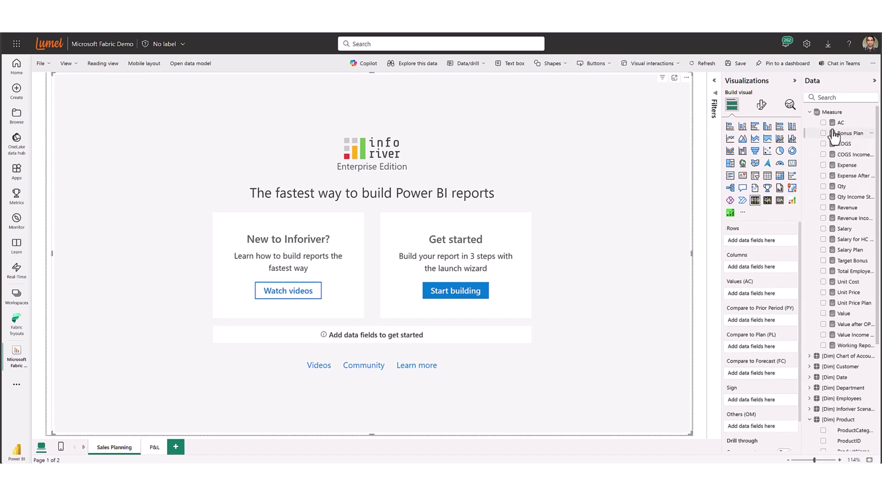
- Build an AC matrix with State, City, ProductCategory and ProductName rows and Date Hierarchy columns
click(824, 122)
scroll(837, 156, down, 3)
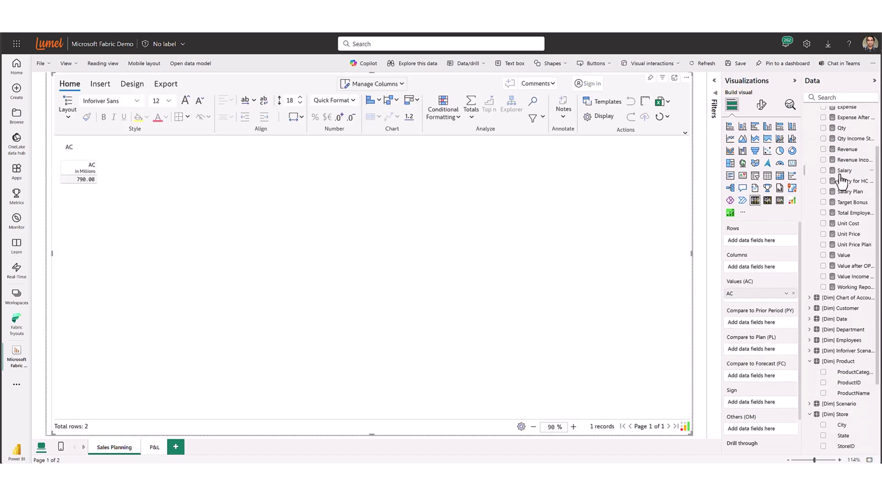
click(810, 318)
click(824, 339)
drag(842, 328, 754, 243)
click(824, 276)
drag(848, 297, 763, 271)
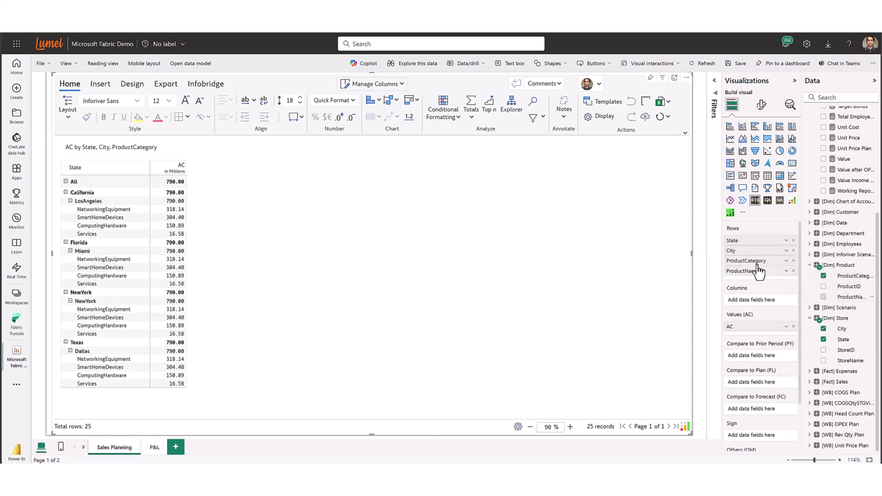
click(811, 223)
drag(851, 233, 772, 304)
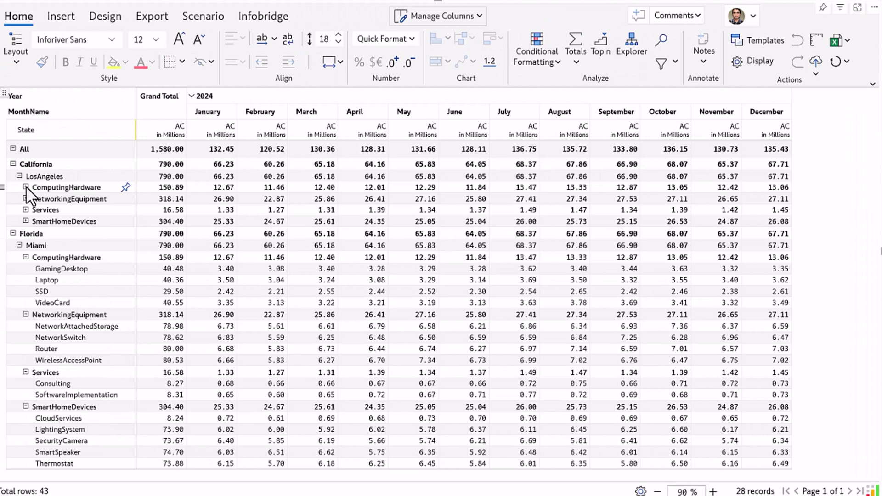
- Expand ComputingHardware, NetworkingEquipment and Services under LosAngeles, and collapse 2024 into one column
click(26, 187)
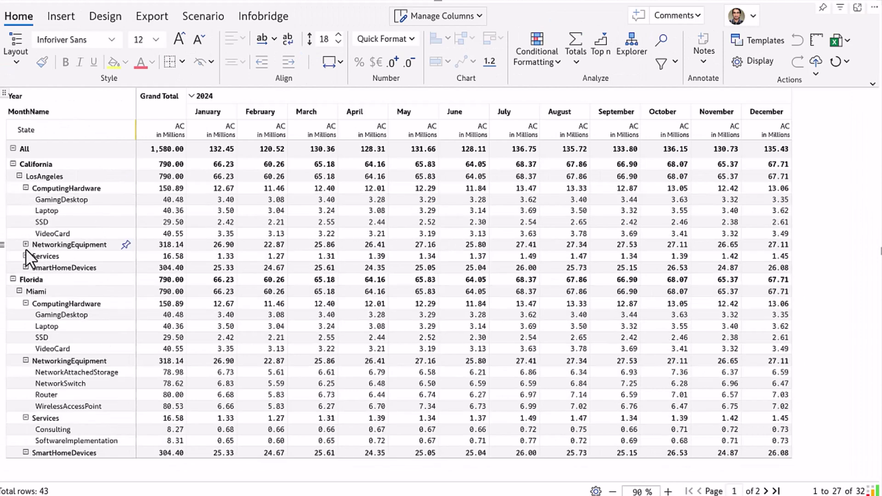
click(26, 245)
click(26, 302)
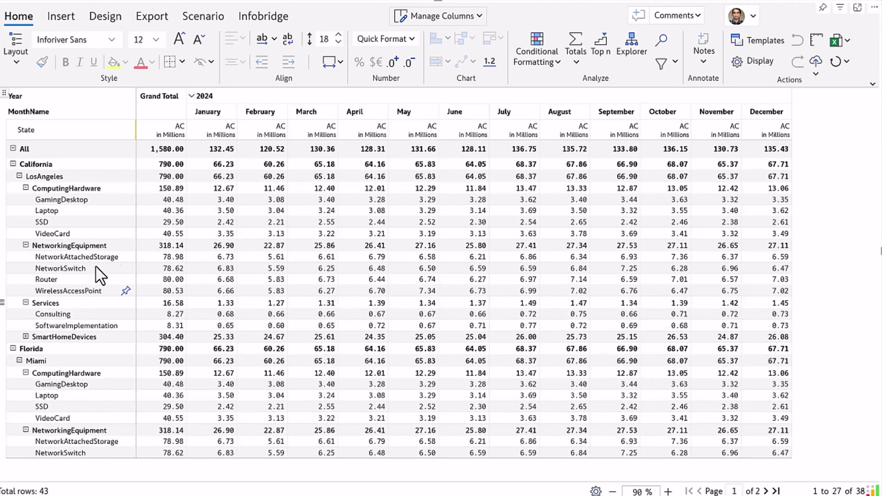
click(190, 96)
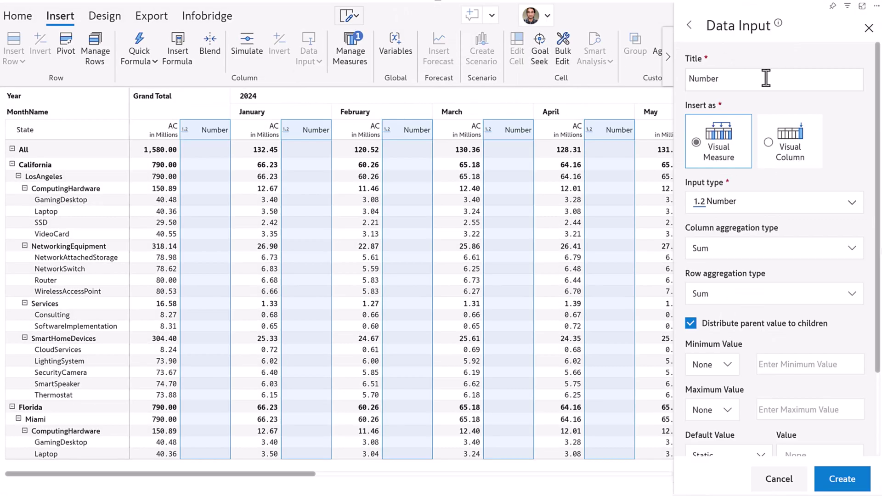
- Create the Budget 2025 number input, an Explanation text column, and single-select Planners and Managers Status columns
text(Budget 2025)
text(Expla)
text(nation)
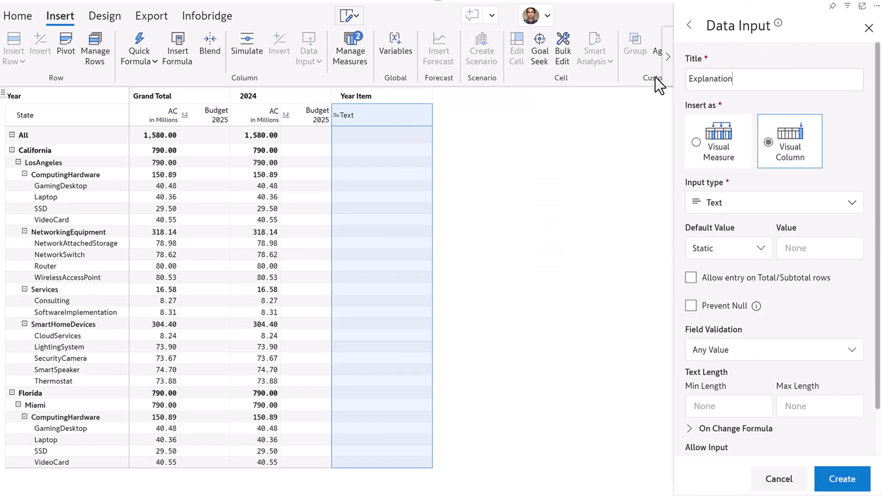
click(843, 479)
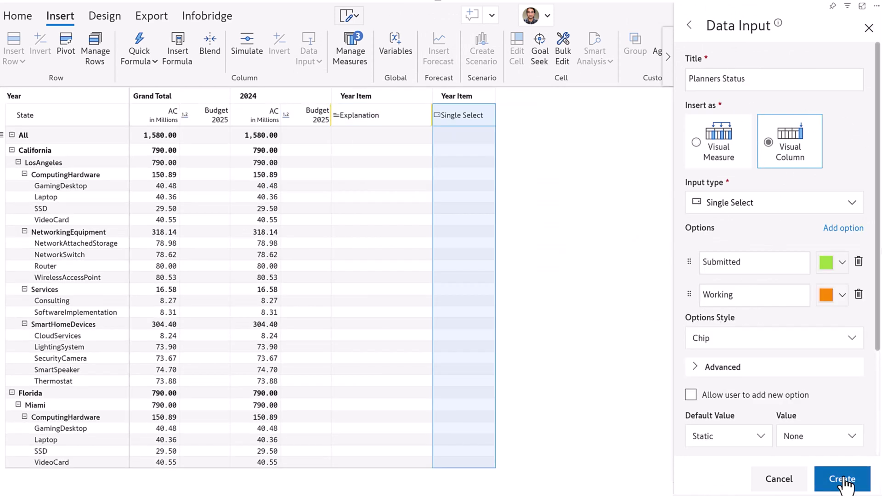
click(843, 480)
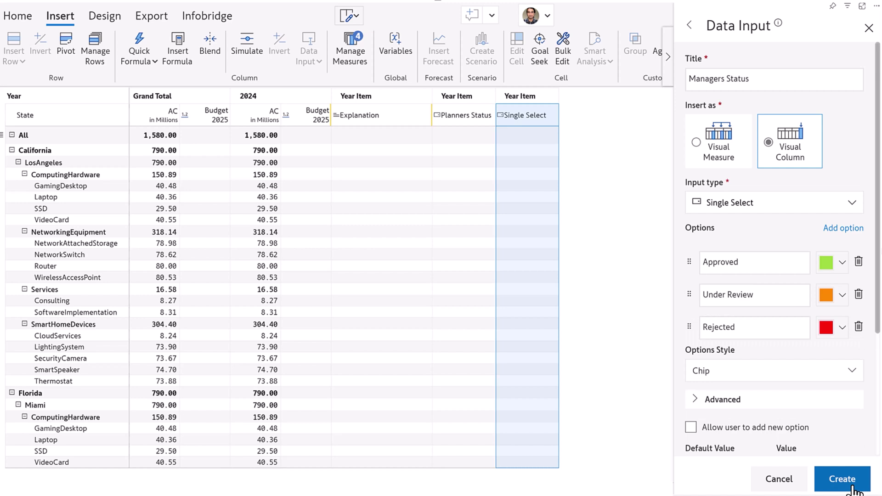
click(850, 487)
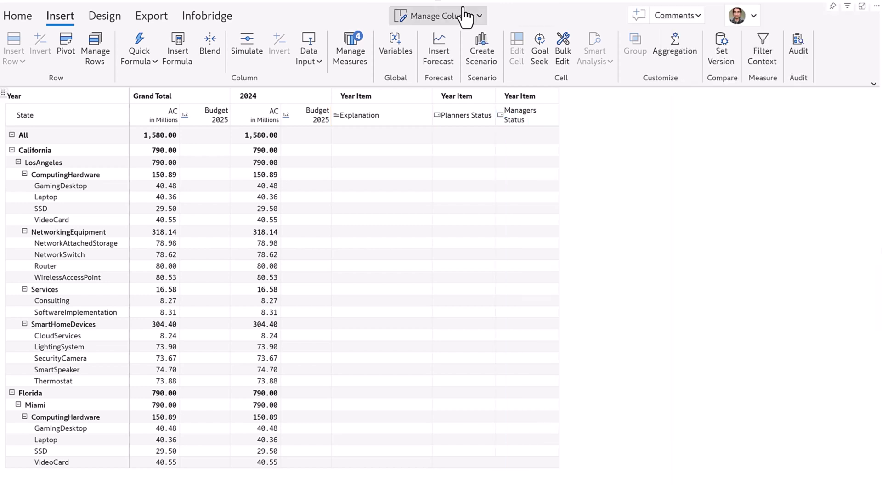
- Review Data Input Access, then add a Fabric Warehouse writeback destination named SalesForecastWritebackLumel
click(467, 16)
click(560, 34)
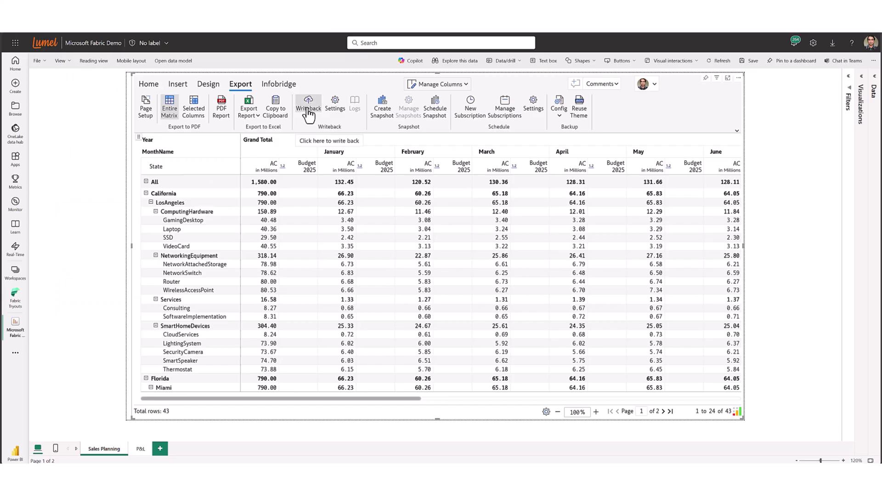
click(308, 106)
click(490, 270)
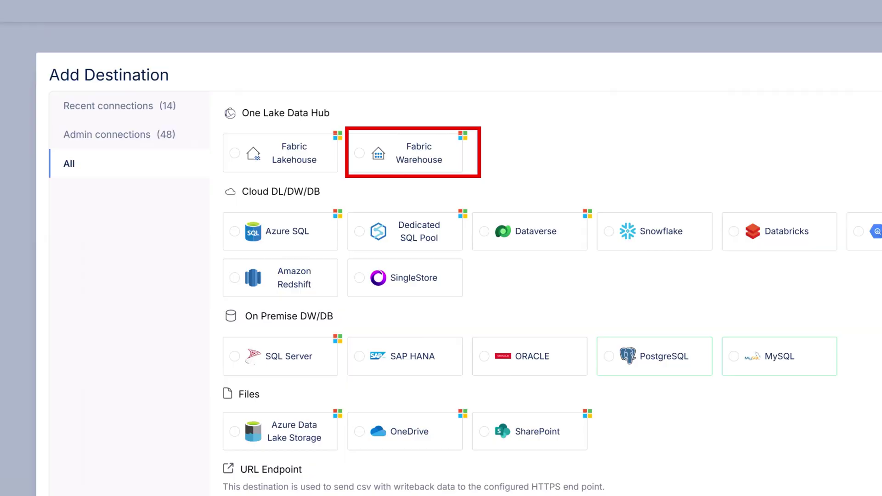
text(SalesForecastWritebackLumel)
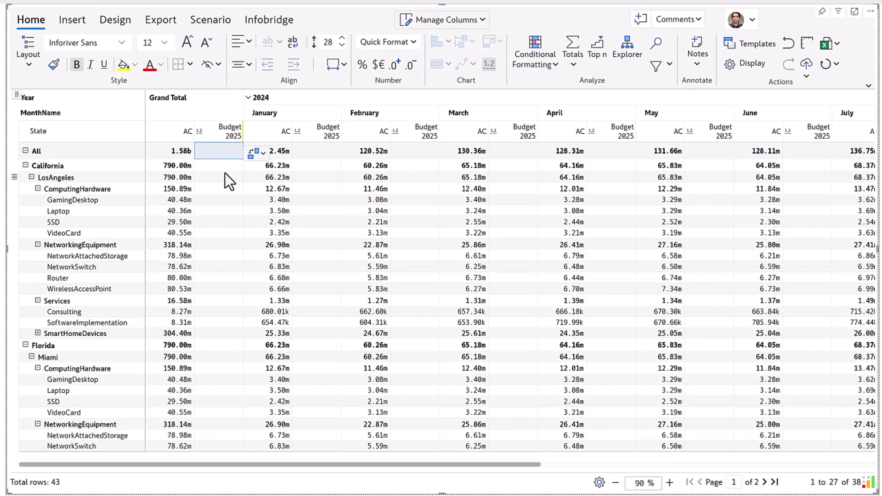
- Set the All Budget 2025 total to 2b and distribute it by AC weights
text(=2)
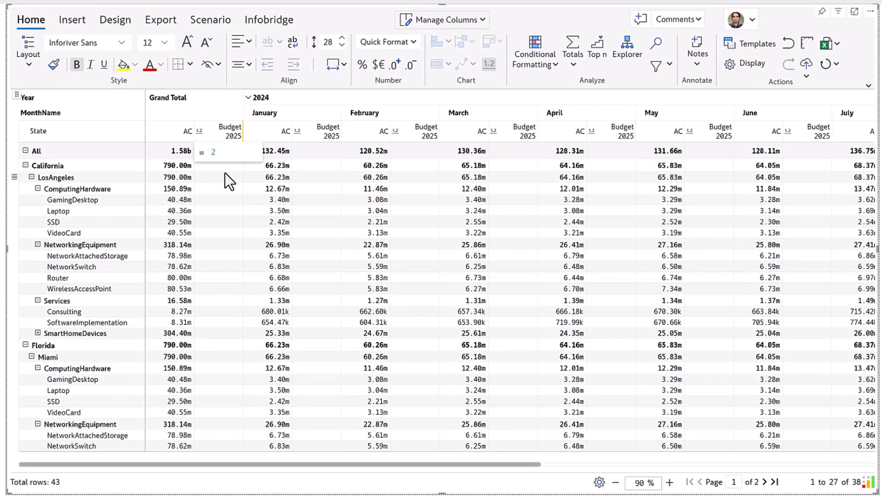
key(Return)
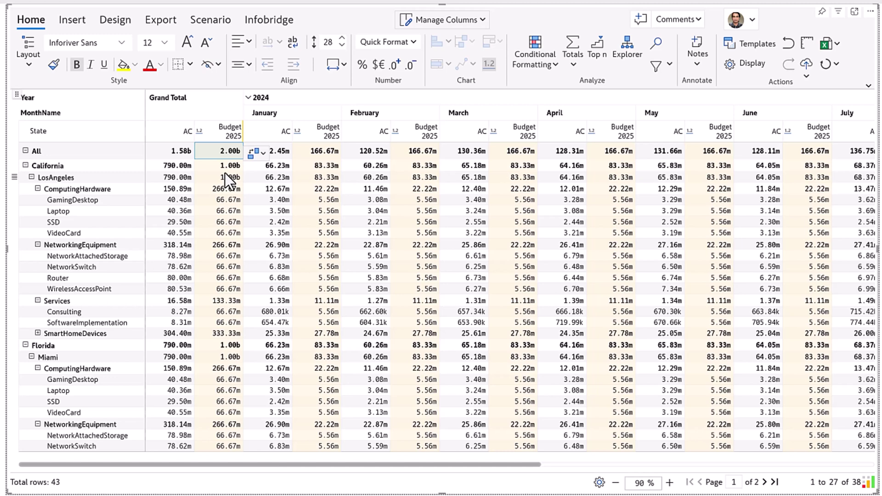
click(256, 154)
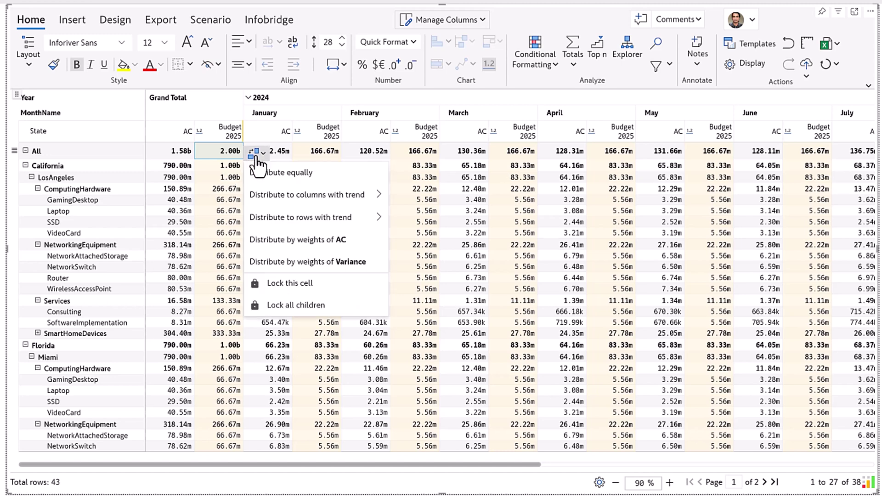
click(271, 240)
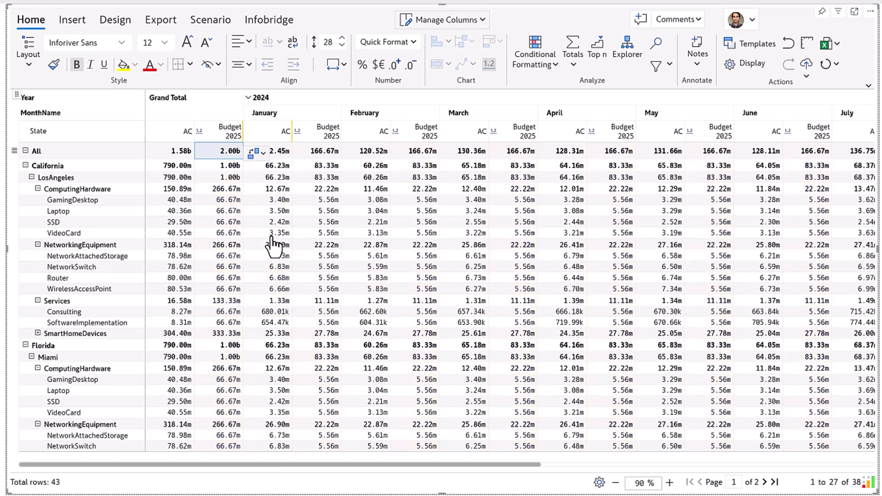
- Distribute the budget across the months with a custom 5% trend
click(256, 154)
mouse_move(285, 195)
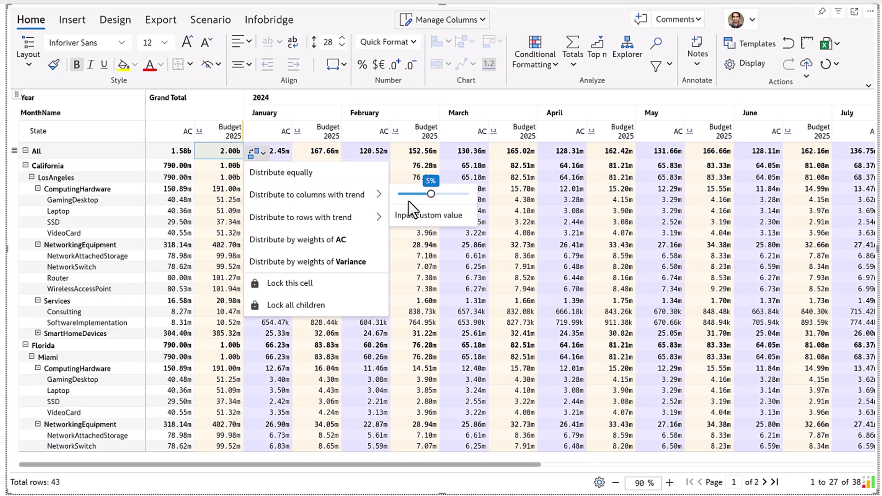
click(416, 217)
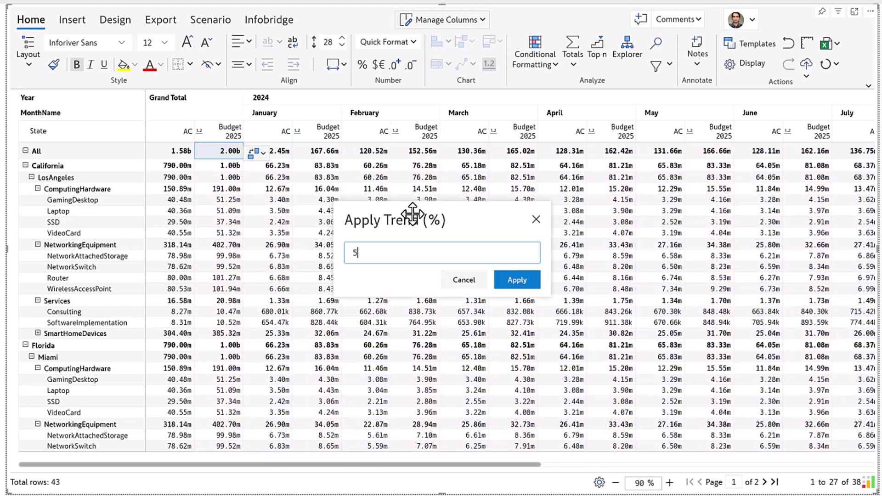
click(517, 280)
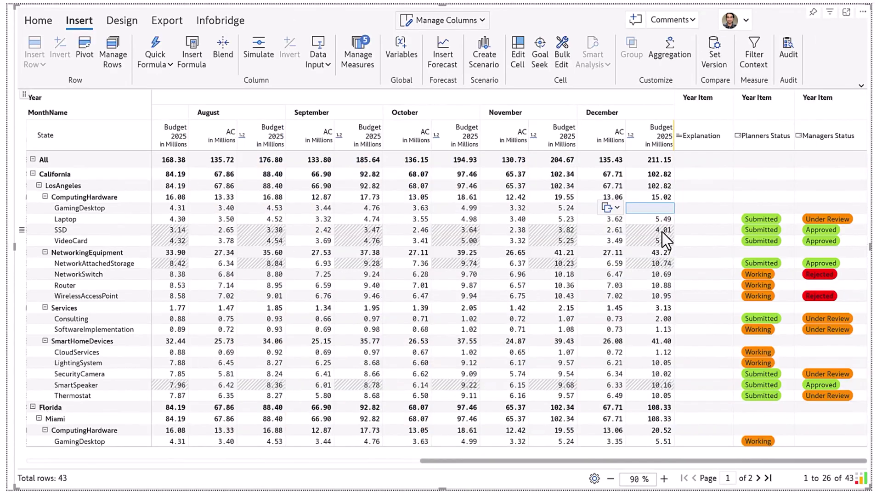
- Set GamingDesktop's December Budget 2025 to 2m and explain it as 'Expect 2M!'
text(2m)
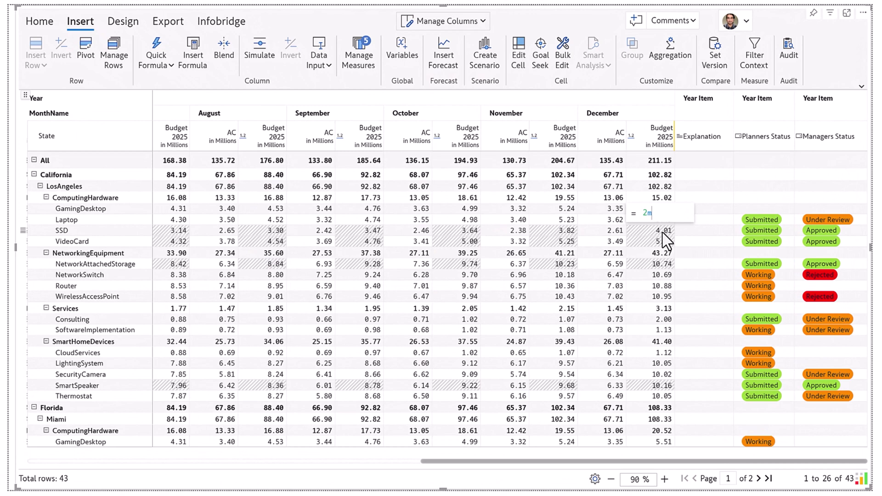
key(Return)
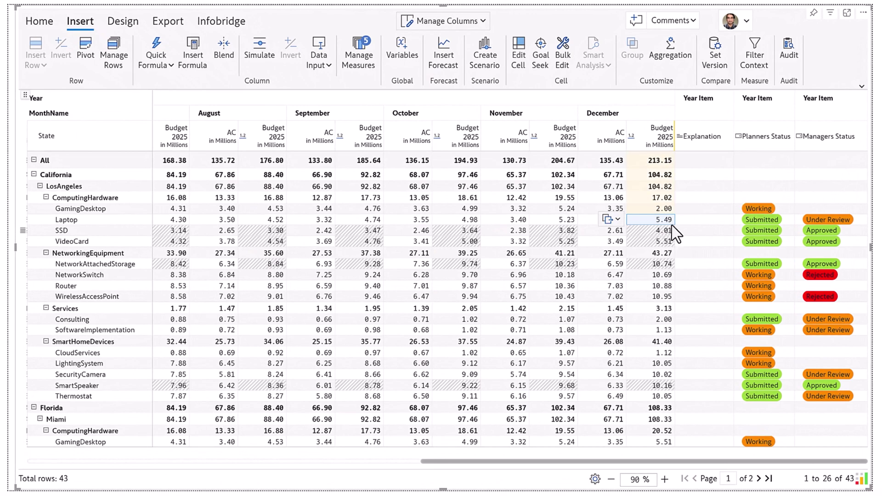
click(694, 208)
text(Expect 2M!)
key(Return)
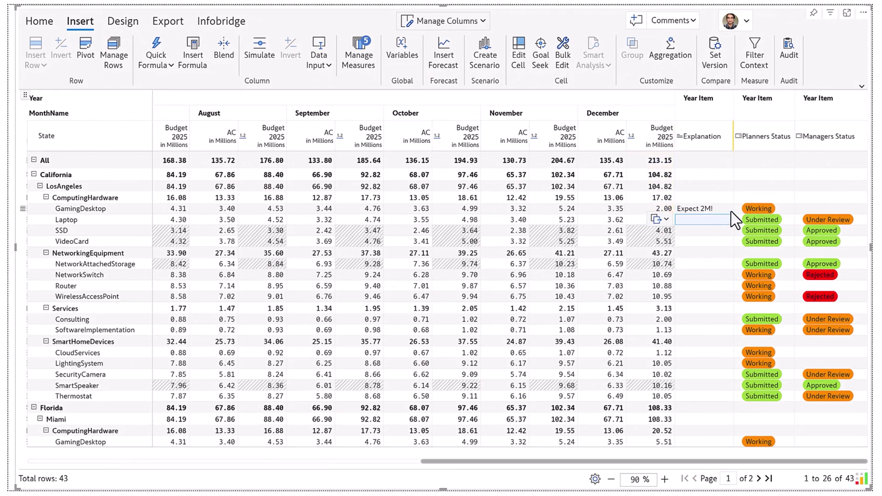
- Mark GamingDesktop's status as Submitted by planners and Approved by managers
click(786, 208)
click(787, 207)
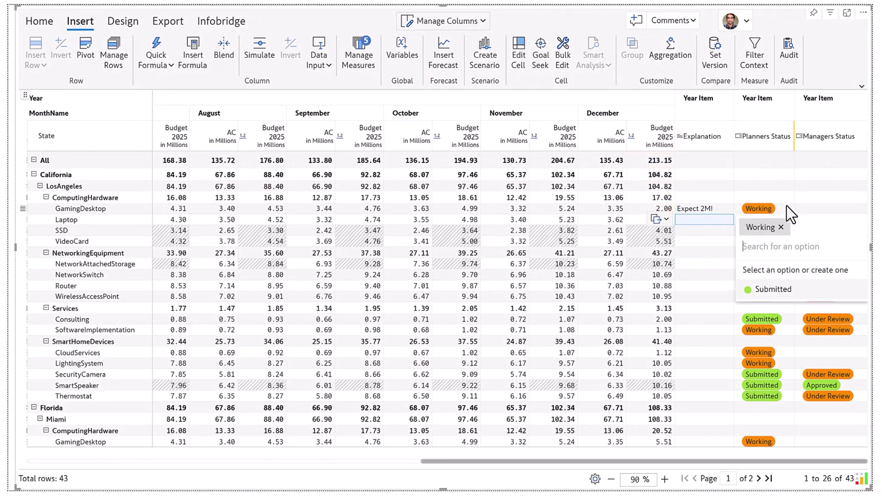
click(773, 289)
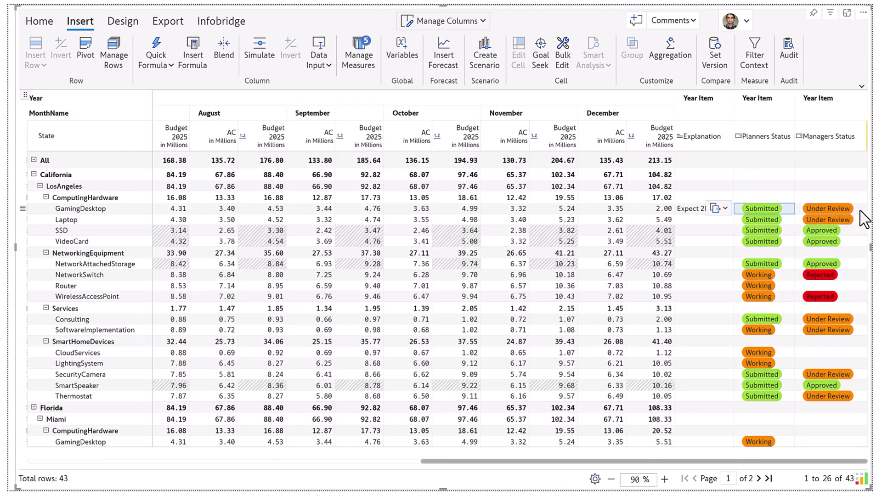
click(865, 209)
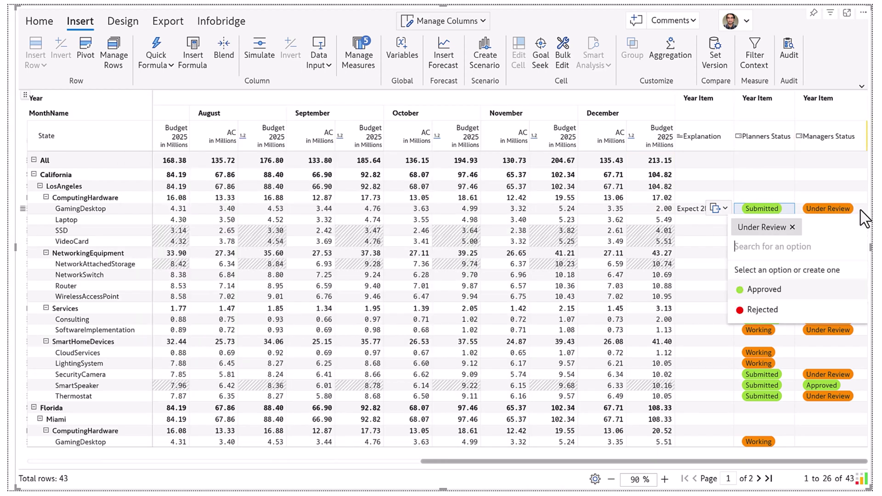
click(813, 290)
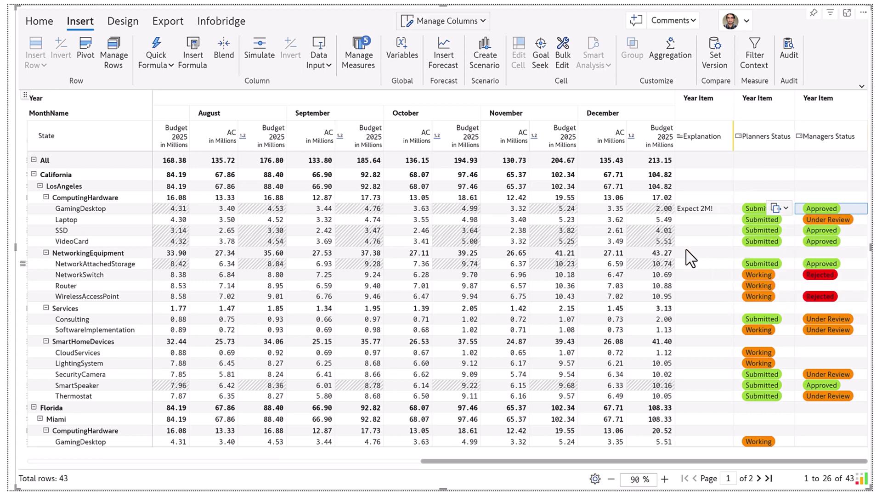
click(649, 208)
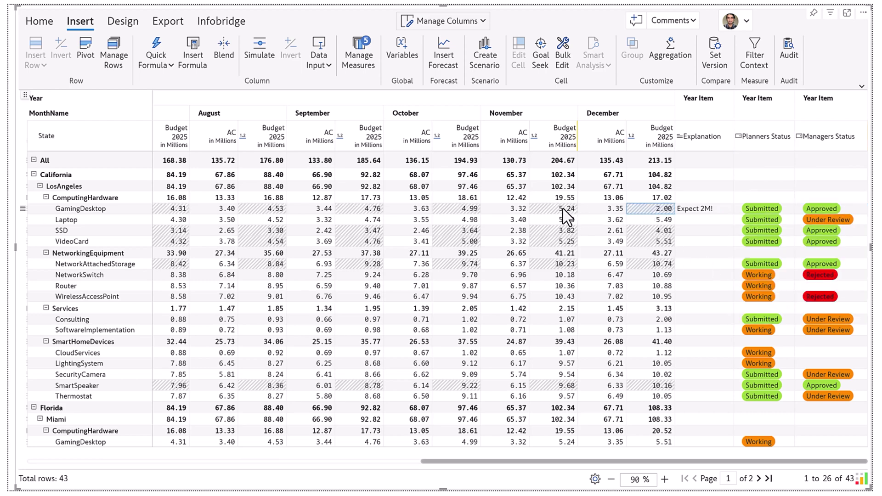
- Post a 'Please review' comment assigned to a mentioned colleague, with the reply 'Replies are stacked as threads'
click(672, 21)
click(708, 41)
text(@)
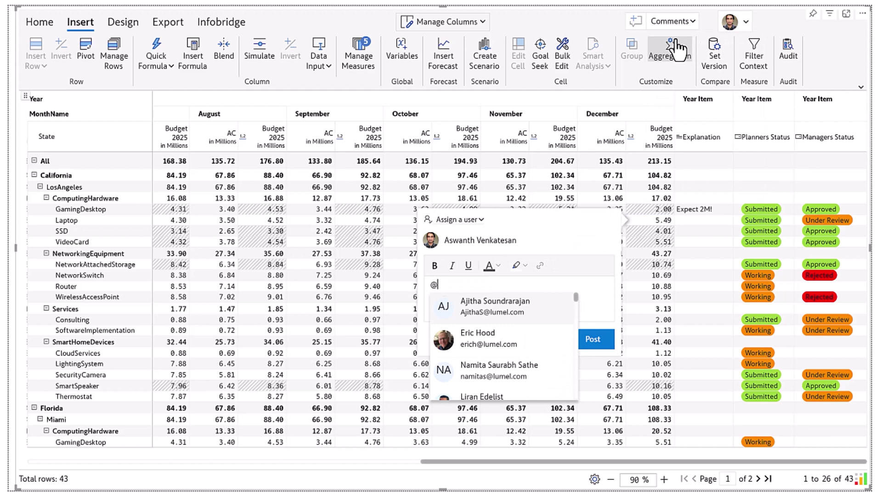
text(gopa)
key(Down)
key(Return)
text(P)
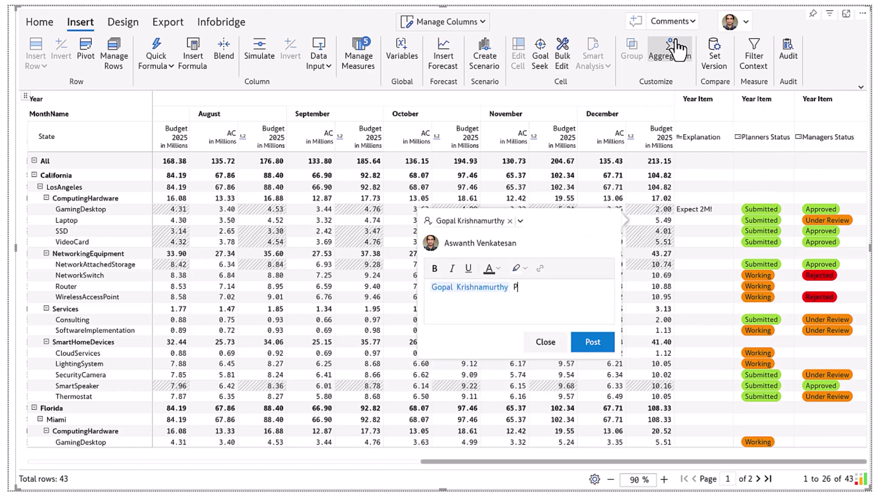
text(lease review)
click(586, 354)
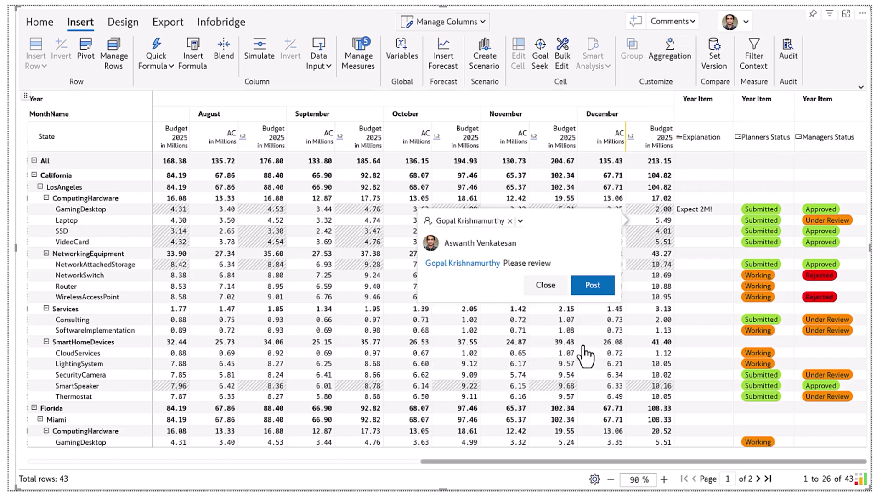
text(Replies are stacked a)
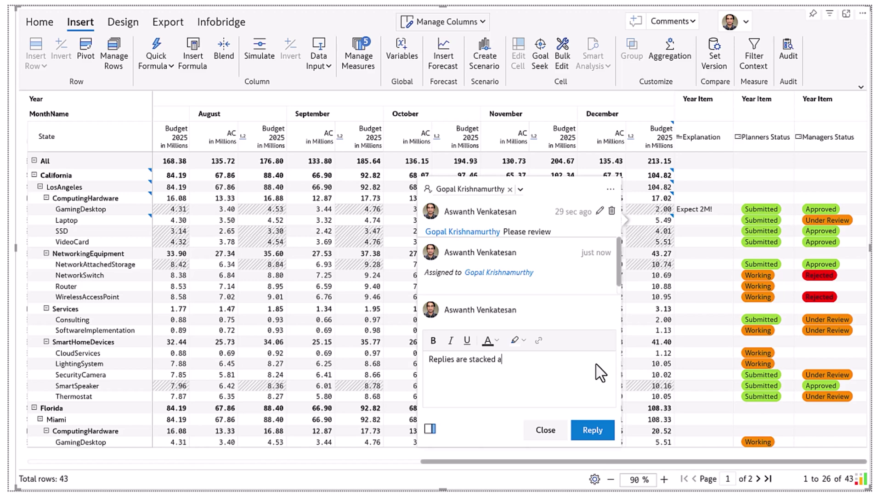
text(s threads)
click(597, 432)
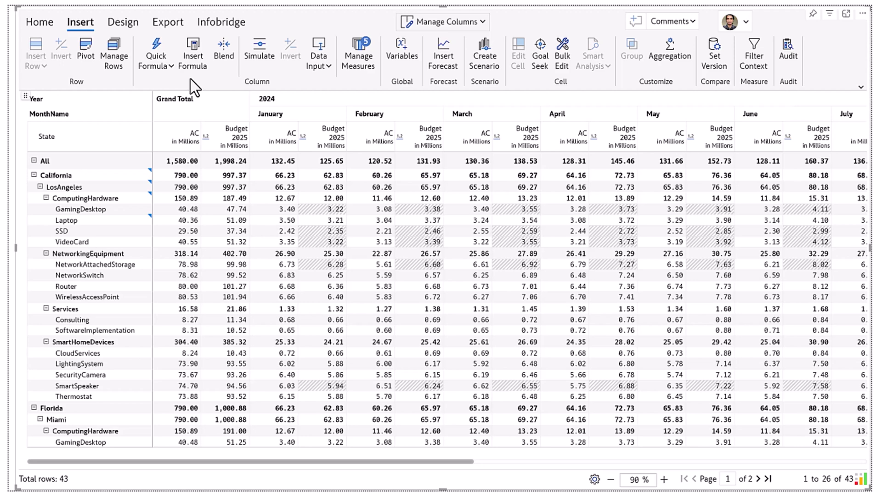
- Add a Variance measure with the formula [Budget 2025]-[AC]
click(193, 58)
triple_click(735, 87)
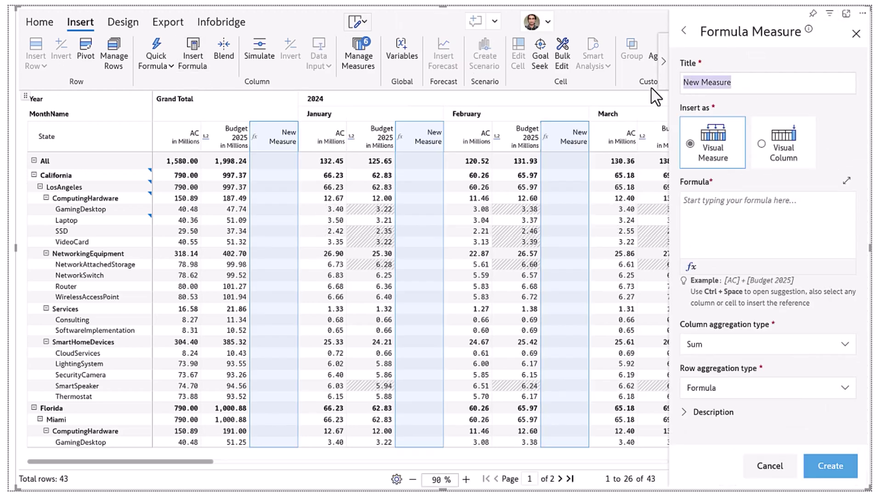
text(Variance)
click(745, 207)
click(729, 257)
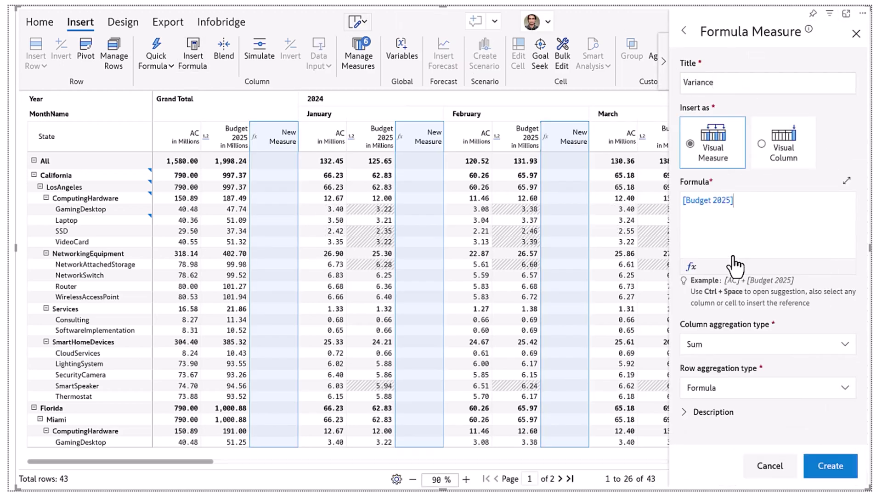
text(-)
click(733, 242)
click(835, 469)
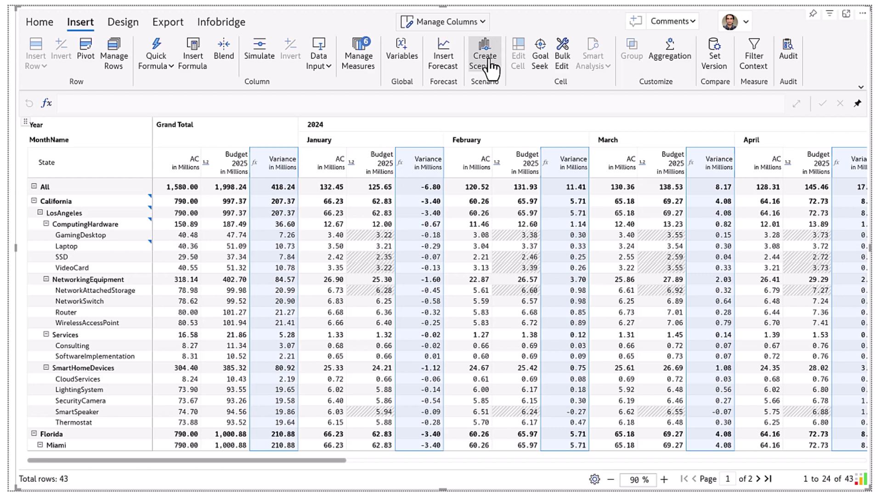
- Create a new scenario named Best Case
click(485, 58)
drag(416, 230, 321, 236)
text(Best Ca)
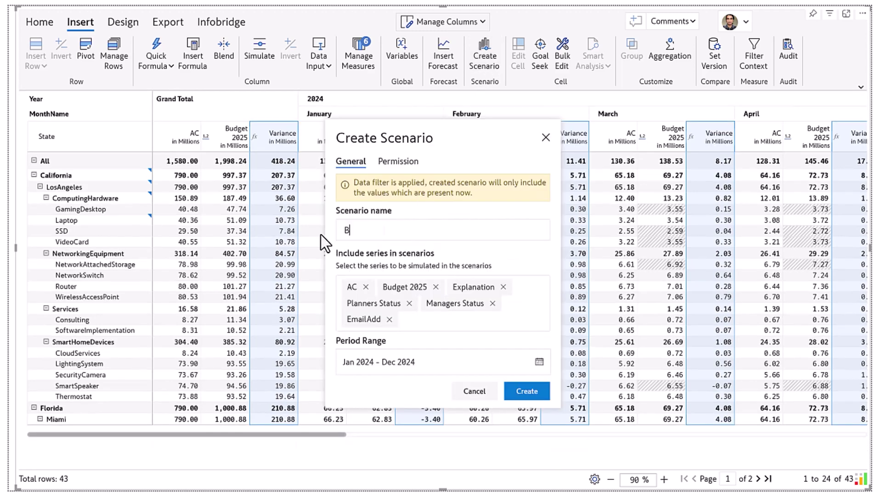
text(se)
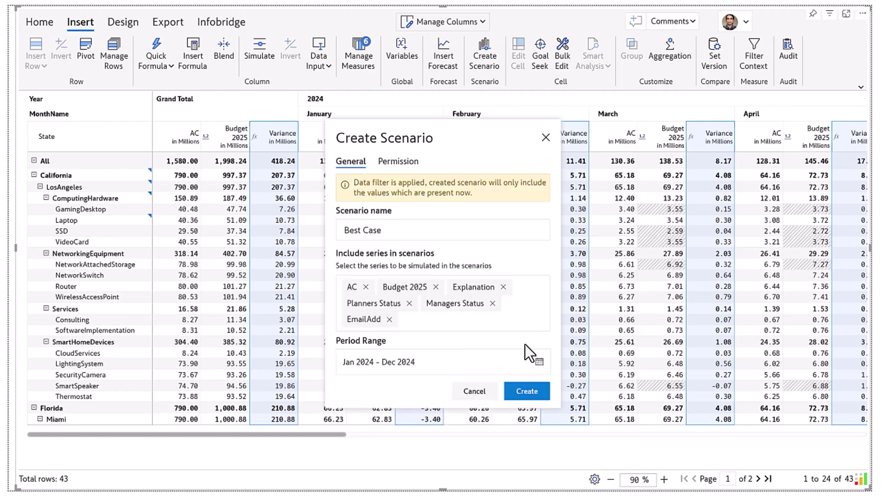
click(527, 348)
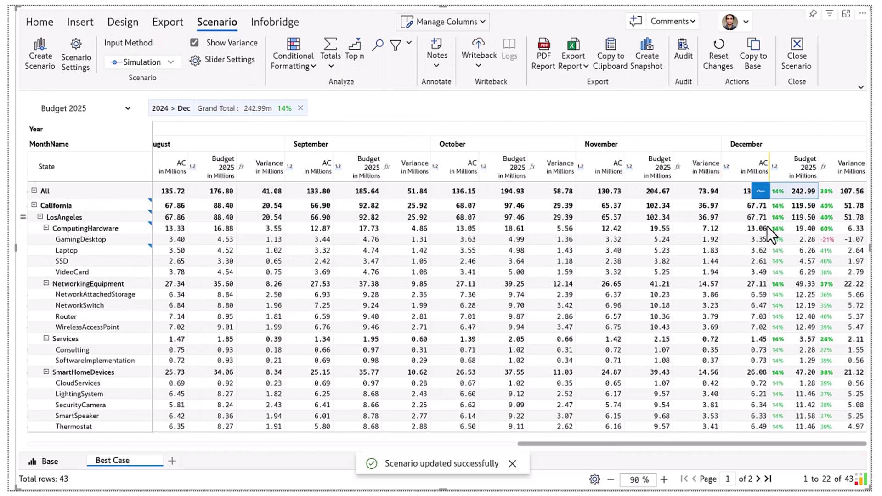
- Lock the NetworkingEquipment and Services December budgets, then raise the overall December budget by about 4%
drag(799, 283, 799, 362)
click(680, 361)
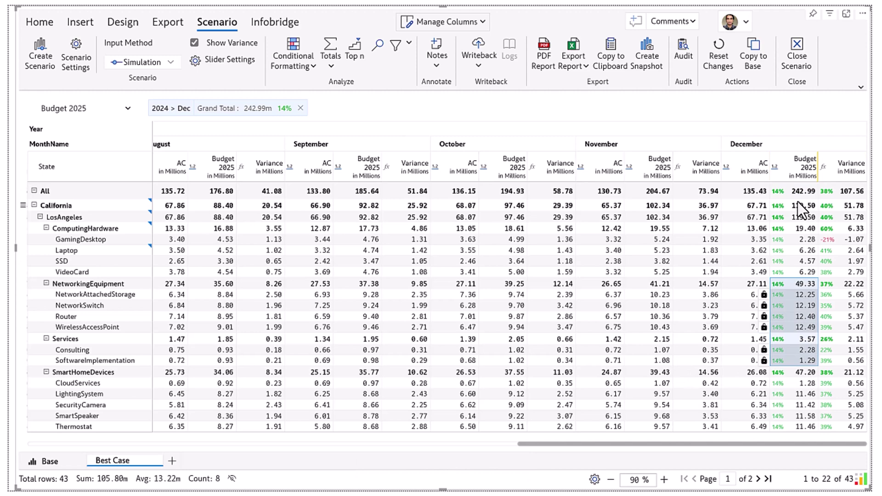
drag(721, 191, 720, 193)
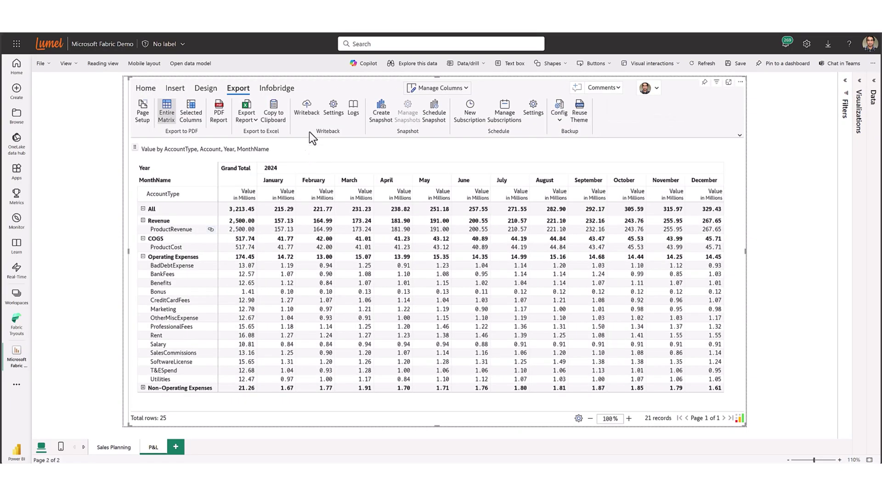
- Write the P&L plan values back to the Inforiver Demo Warehouse
click(311, 111)
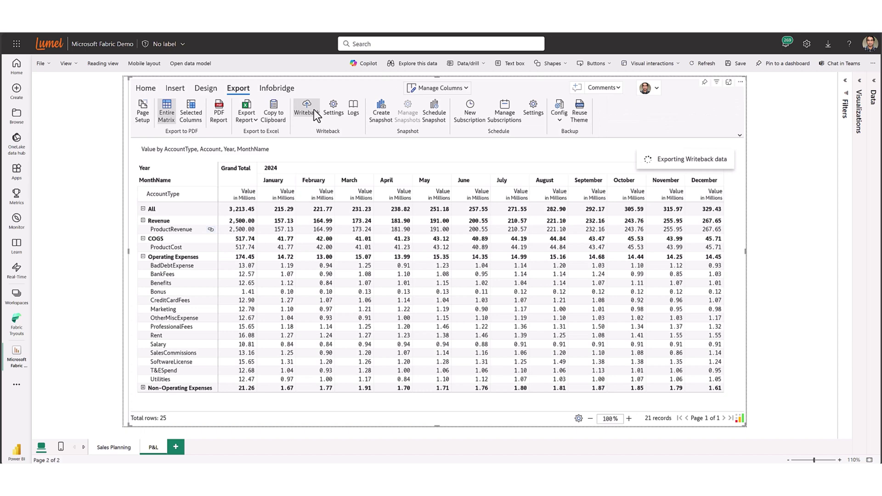